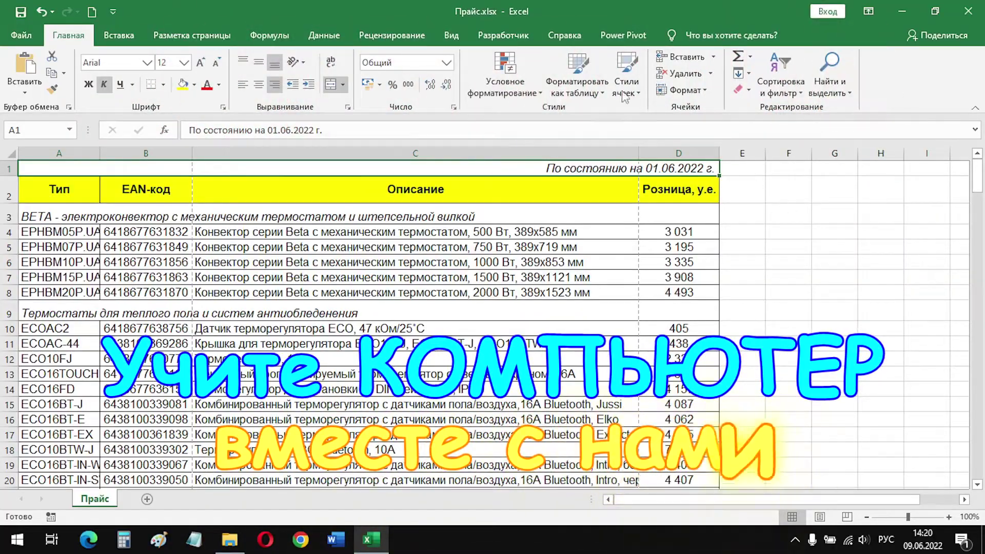
Scroll down through the price list and back up to review the table.
scroll(601, 354, down, 1)
scroll(601, 354, down, 13)
scroll(601, 354, down, 8)
scroll(601, 354, down, 6)
scroll(601, 354, up, 18)
scroll(601, 353, up, 9)
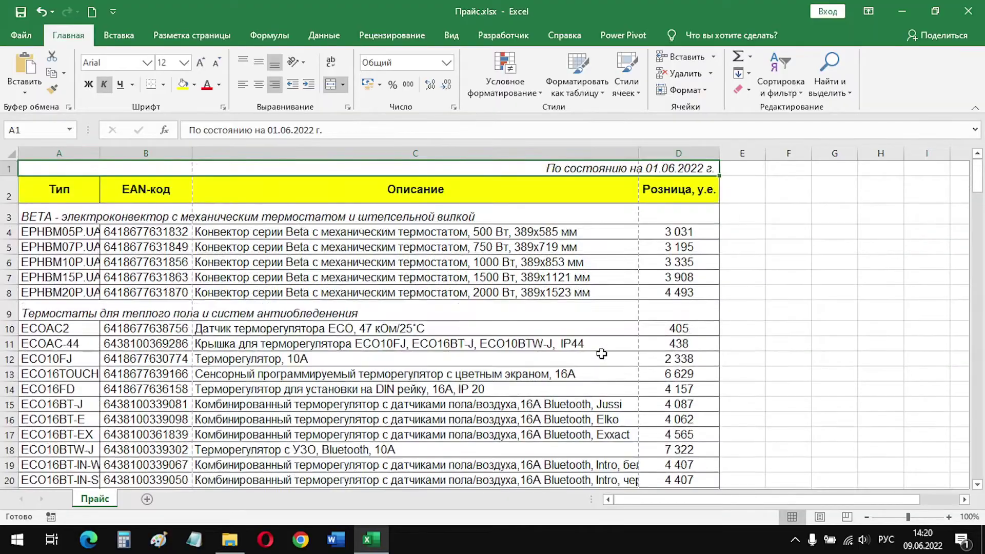
Page through the current print preview to its last pages, then return to the worksheet.
click(22, 35)
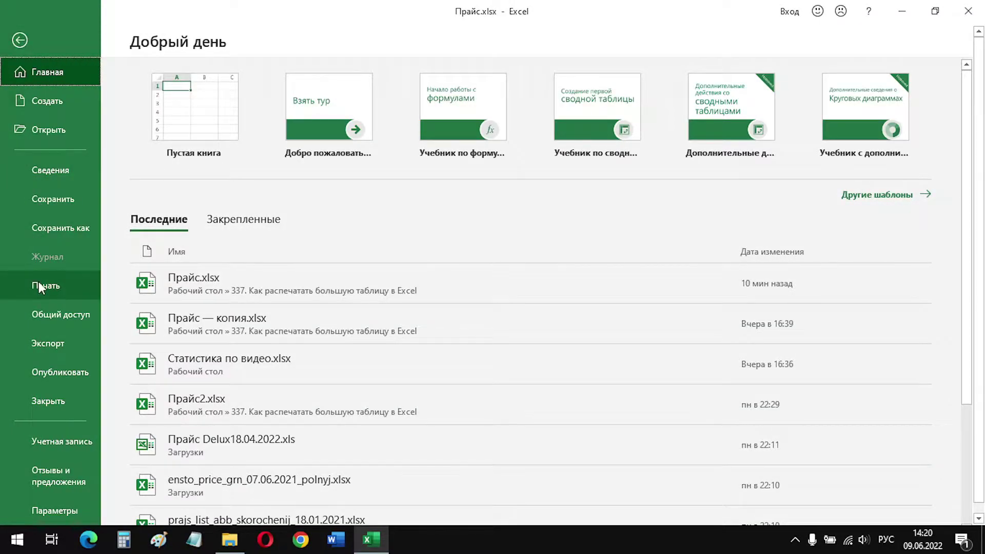
click(39, 283)
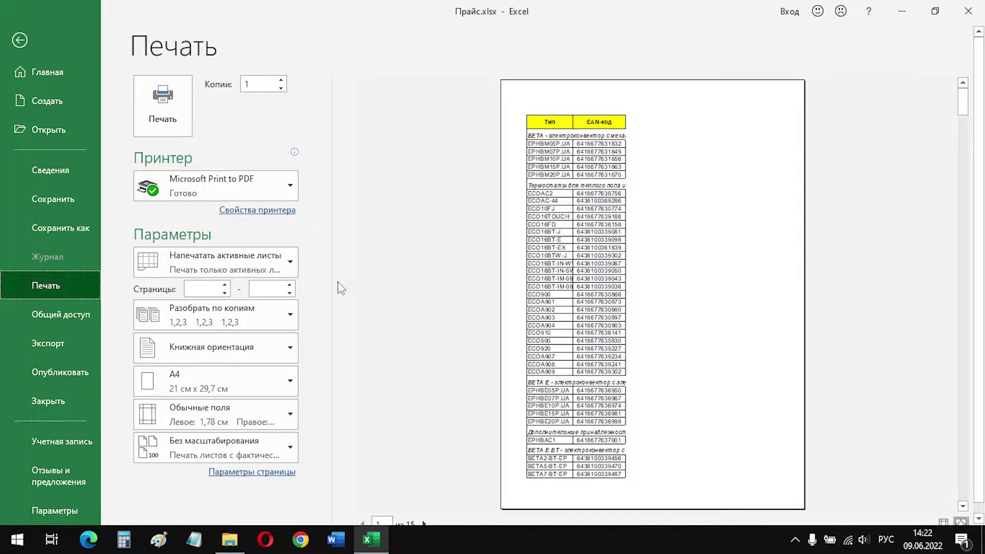
click(962, 506)
click(962, 506)
click(962, 506)
click(962, 507)
click(962, 507)
click(962, 507)
click(962, 506)
click(962, 507)
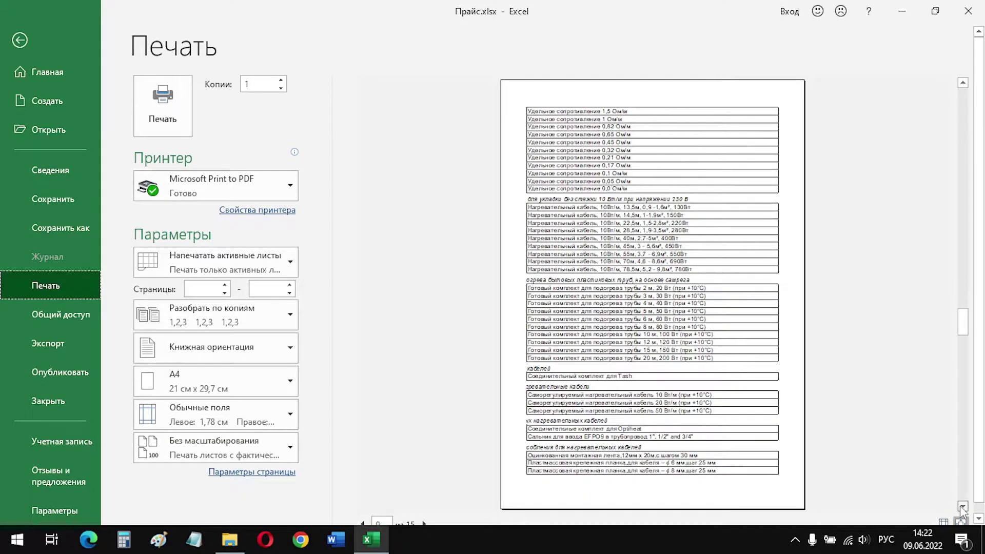
click(962, 507)
click(962, 507)
click(962, 506)
drag(962, 413, 959, 97)
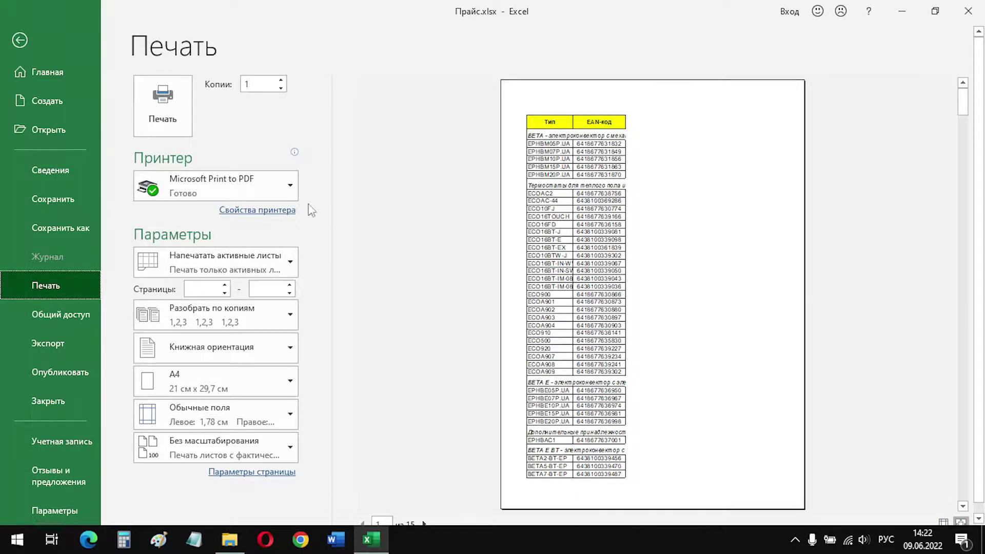
click(22, 37)
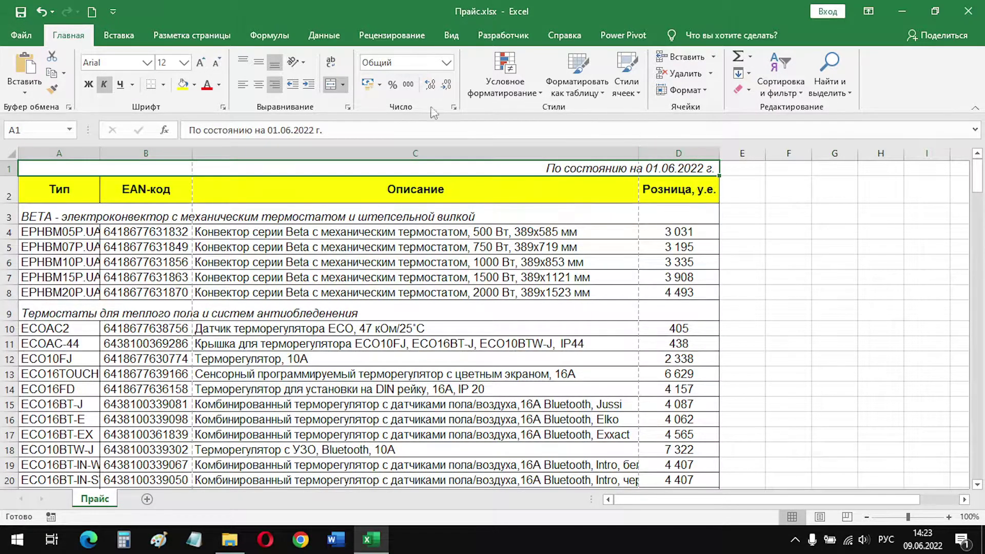
Check the cut-off cells in A19:A22 and C19:C22, then select columns A through D.
scroll(501, 204, down, 3)
scroll(425, 258, down, 1)
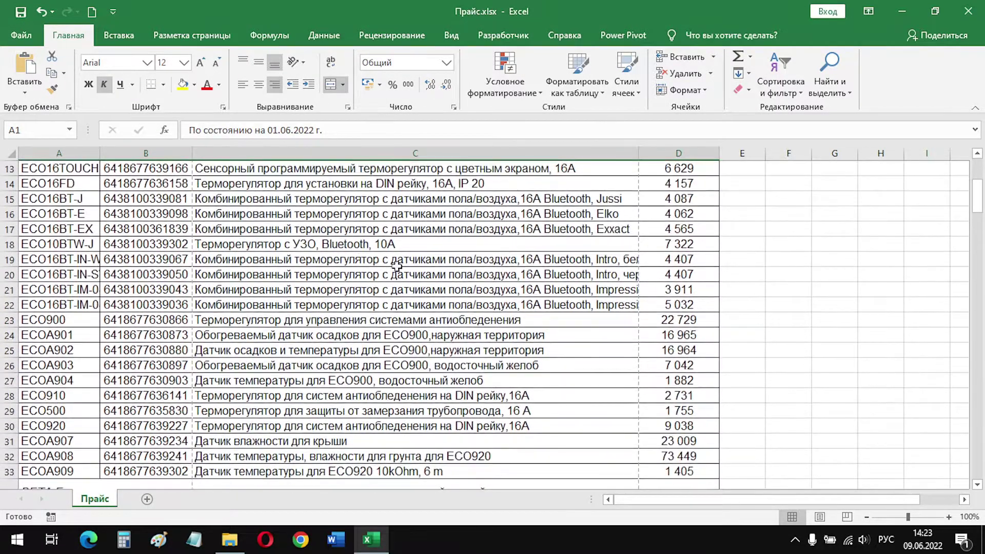
drag(75, 259, 67, 305)
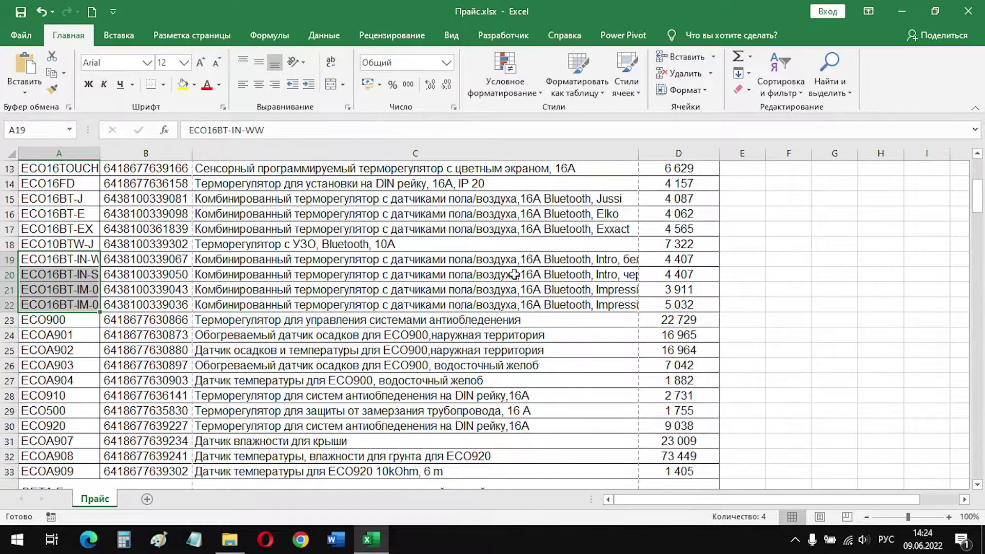
drag(546, 258, 549, 306)
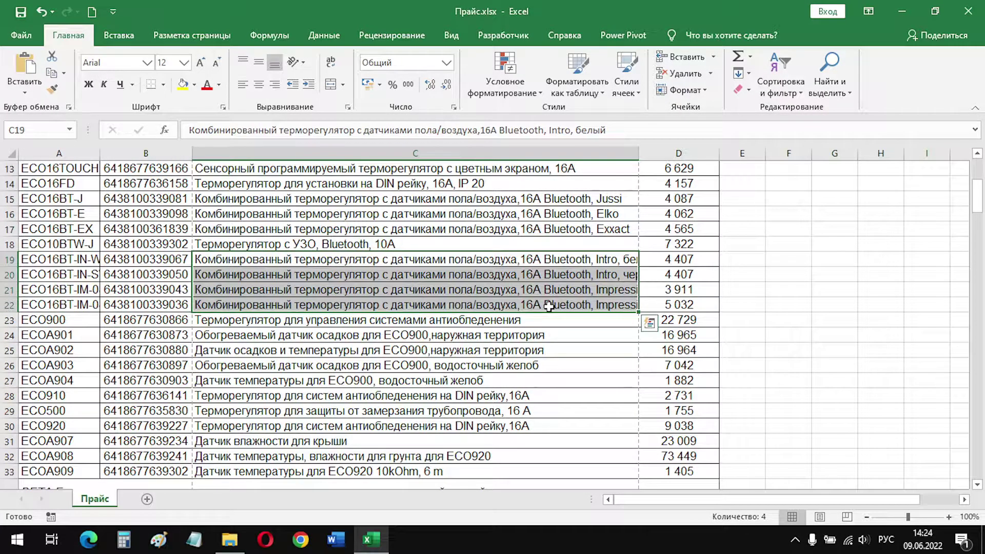
scroll(549, 306, up, 4)
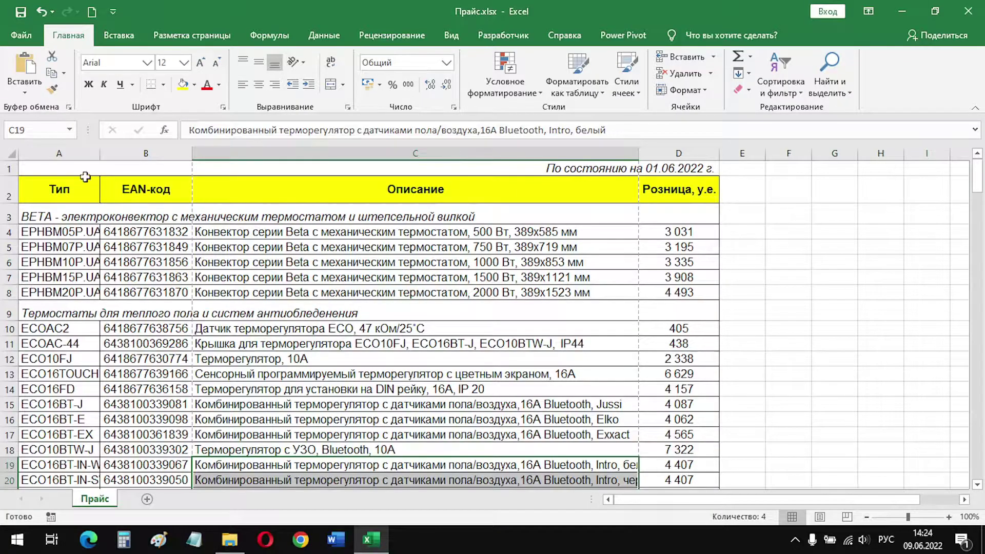
drag(61, 153, 654, 148)
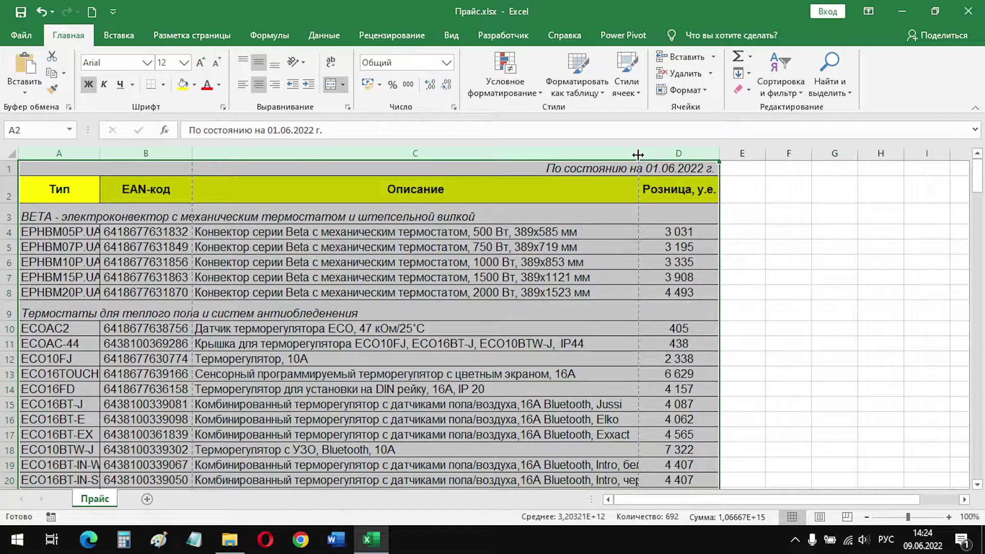
Auto-fit the widths of columns A to D and scroll down to check the product codes.
double_click(638, 154)
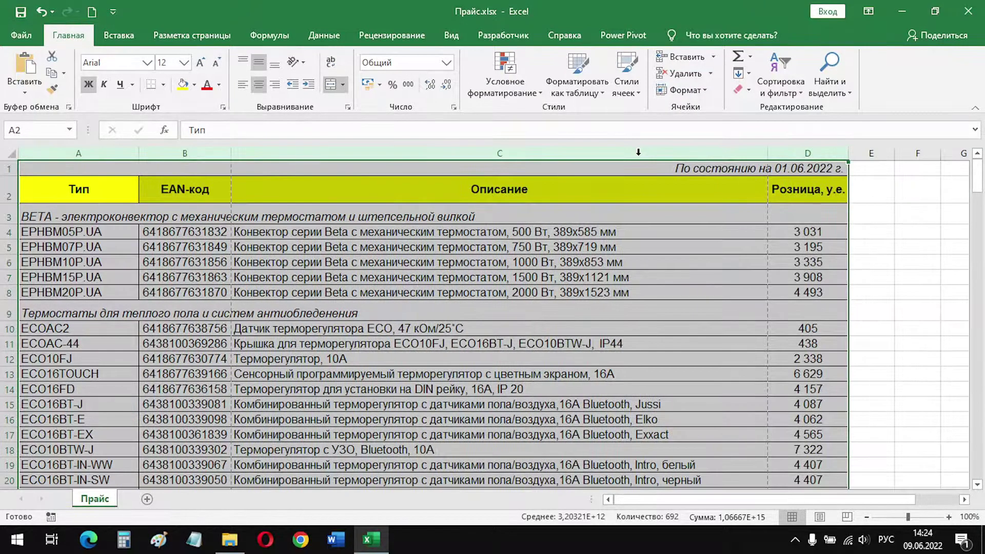
click(623, 215)
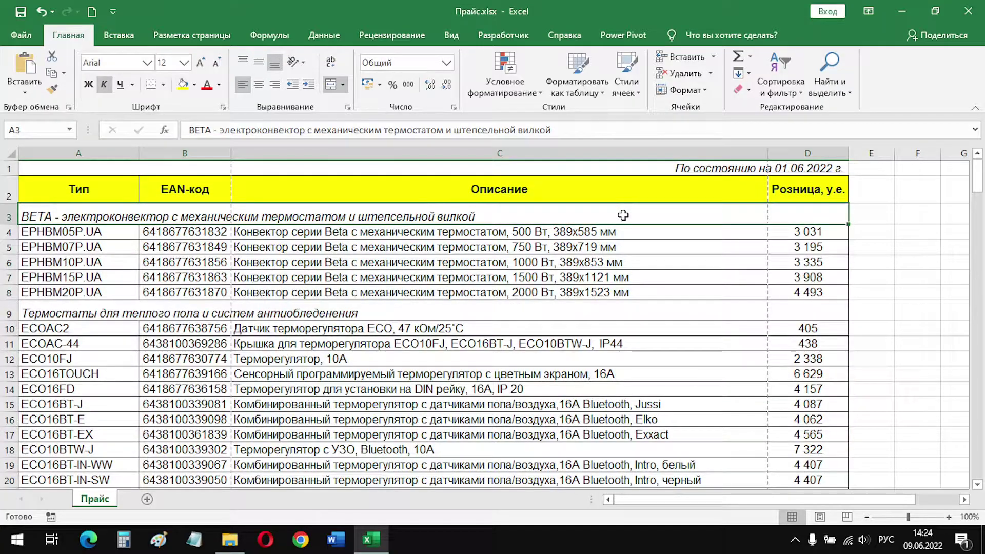
scroll(623, 215, down, 4)
scroll(623, 215, down, 5)
scroll(623, 214, down, 6)
scroll(623, 214, down, 6)
scroll(623, 215, down, 11)
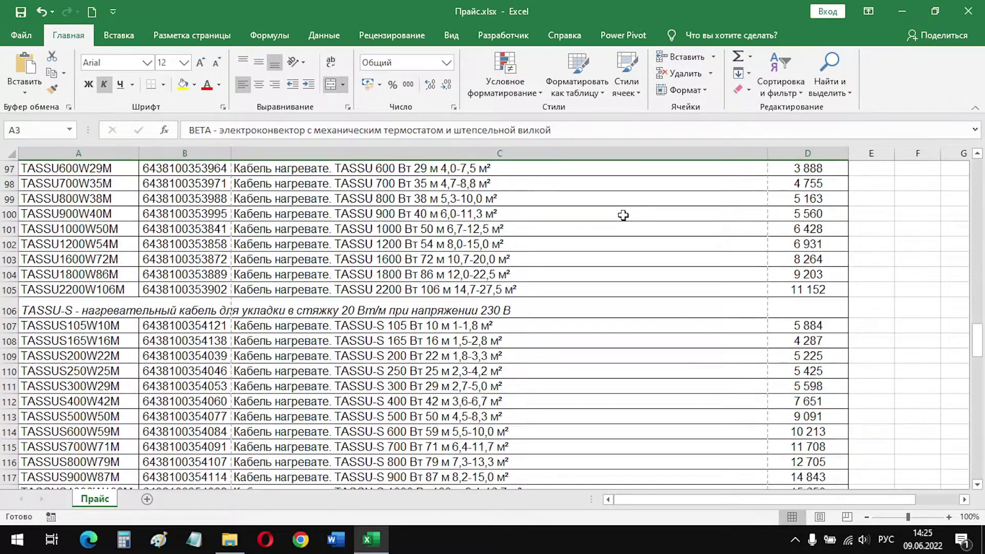
Narrow column C so column D moves left and the table ends sooner.
scroll(623, 215, up, 10)
scroll(623, 215, up, 17)
scroll(623, 215, up, 5)
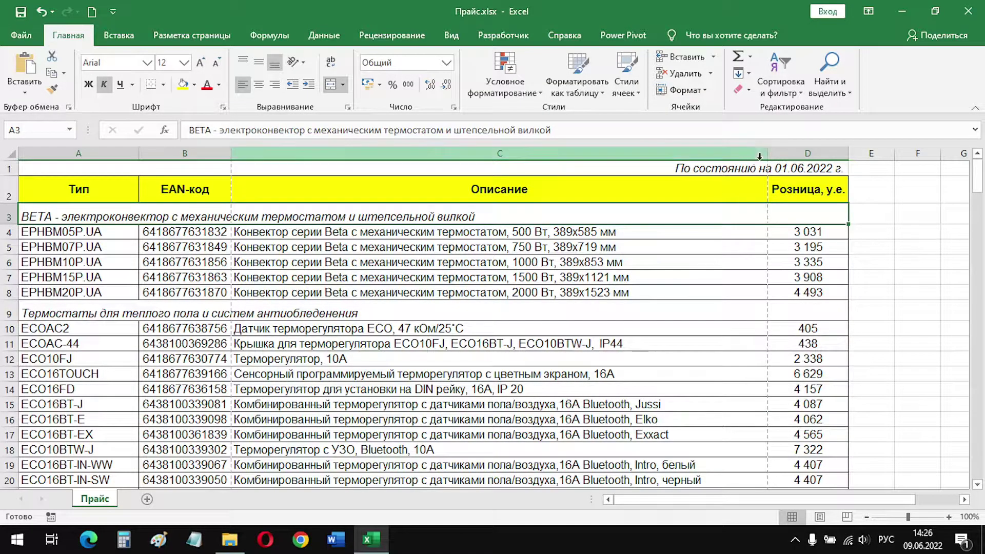
drag(767, 154, 765, 155)
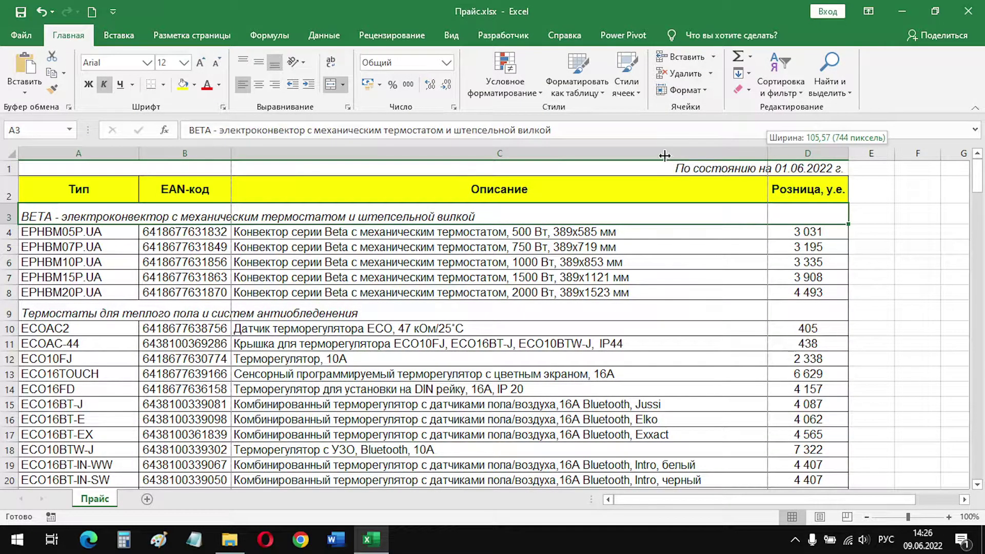
drag(664, 155, 646, 153)
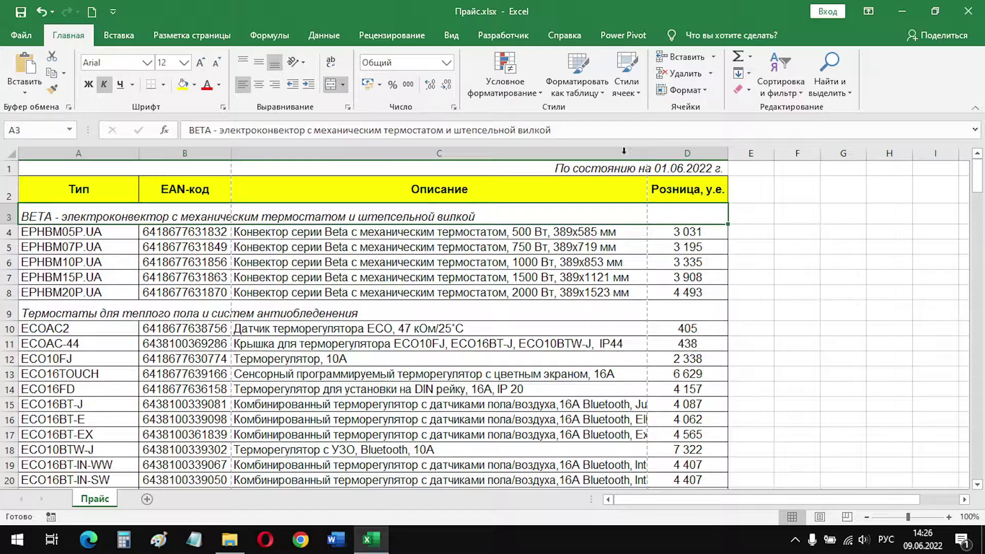
Turn on text wrapping for column C so long descriptions wrap onto two lines.
click(465, 153)
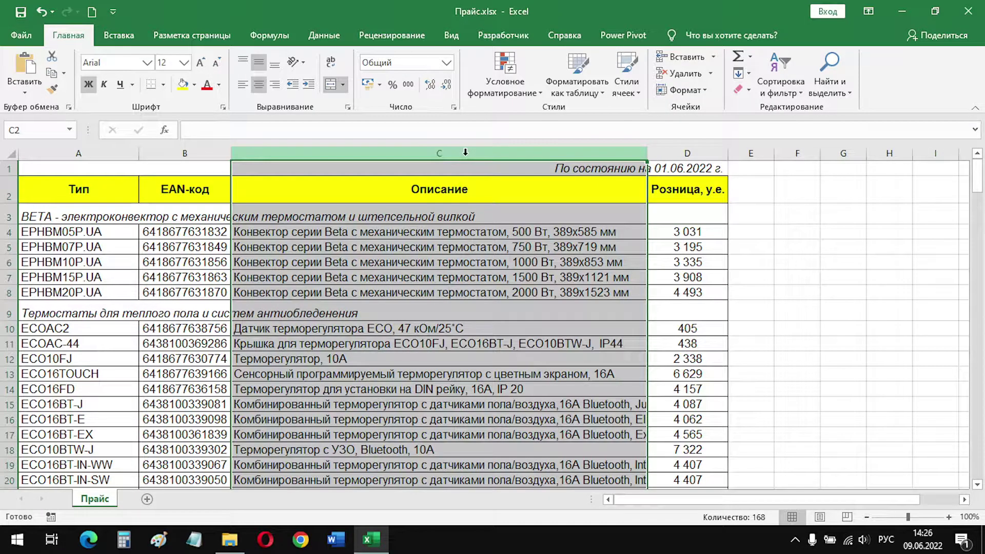
click(331, 65)
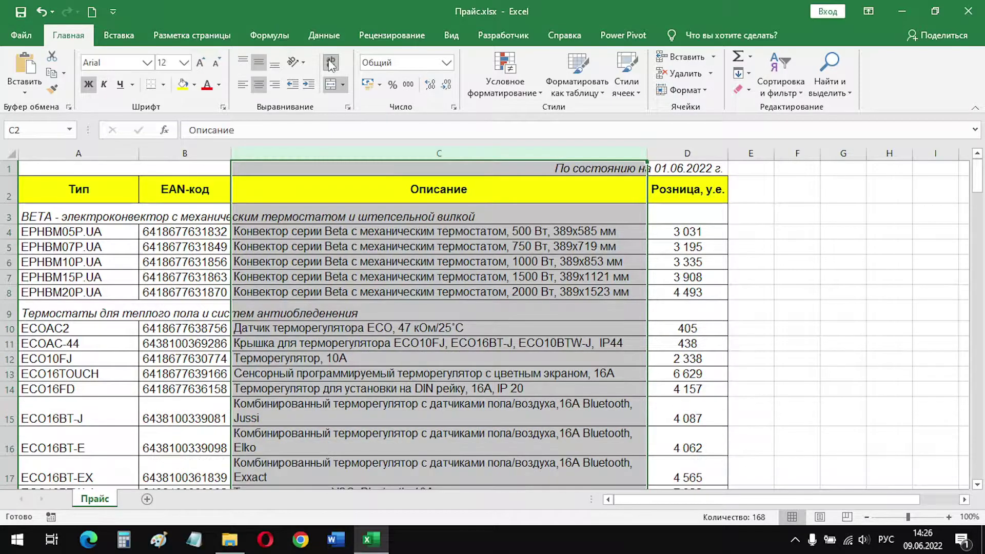
key(ctrl+c)
click(473, 190)
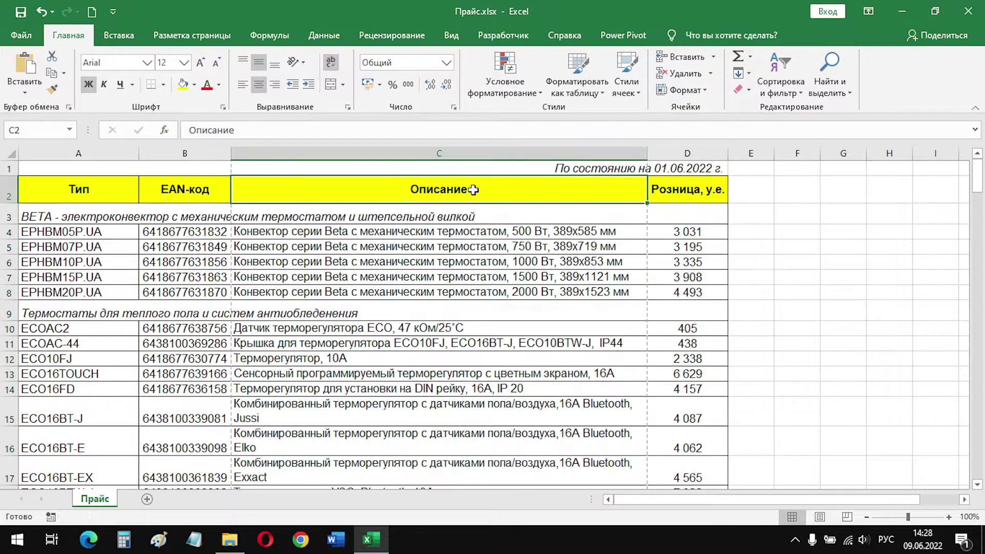
Inspect the wrapped rows, selecting A15:B19 and D15:D20 to check alignment.
drag(448, 409, 439, 463)
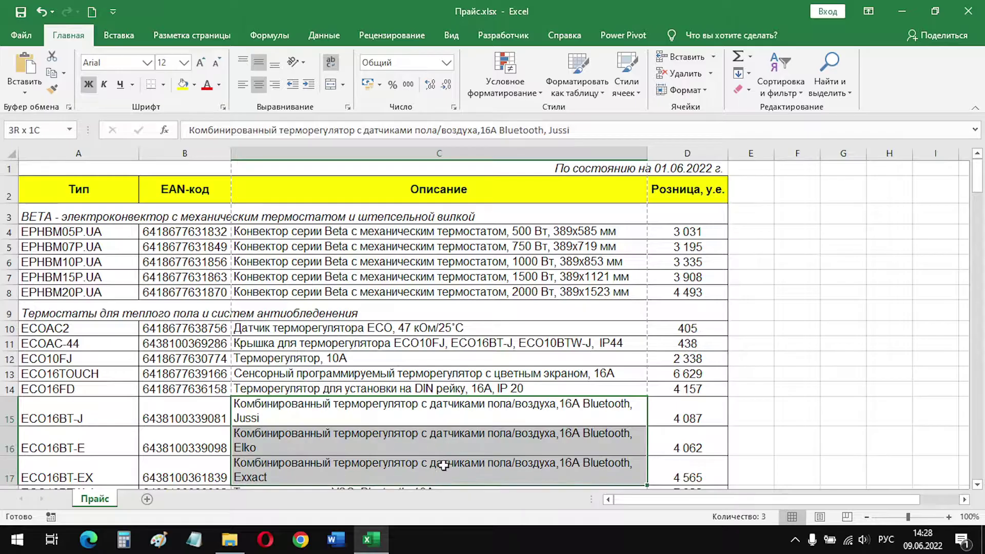
scroll(443, 471, down, 1)
scroll(443, 471, down, 2)
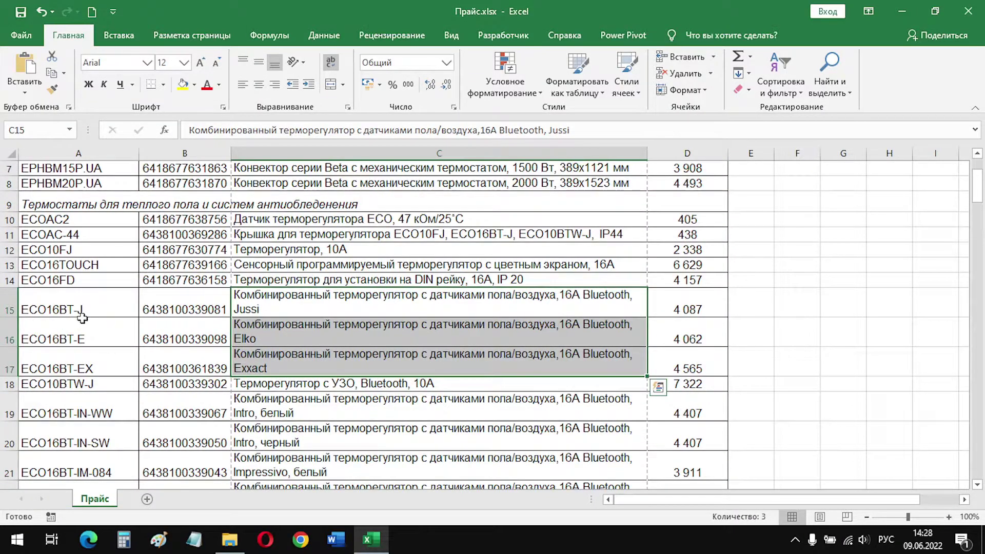
drag(54, 297, 225, 413)
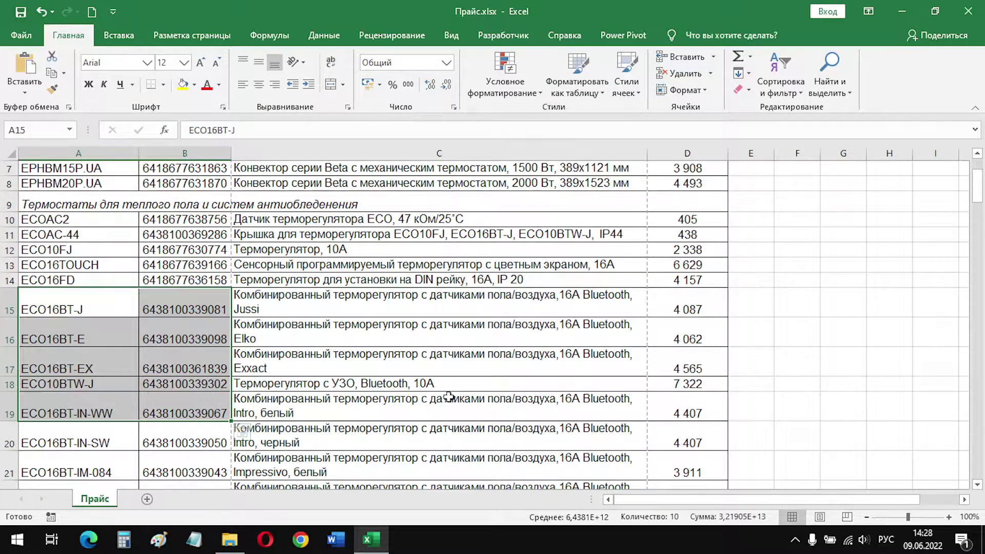
drag(669, 303, 681, 430)
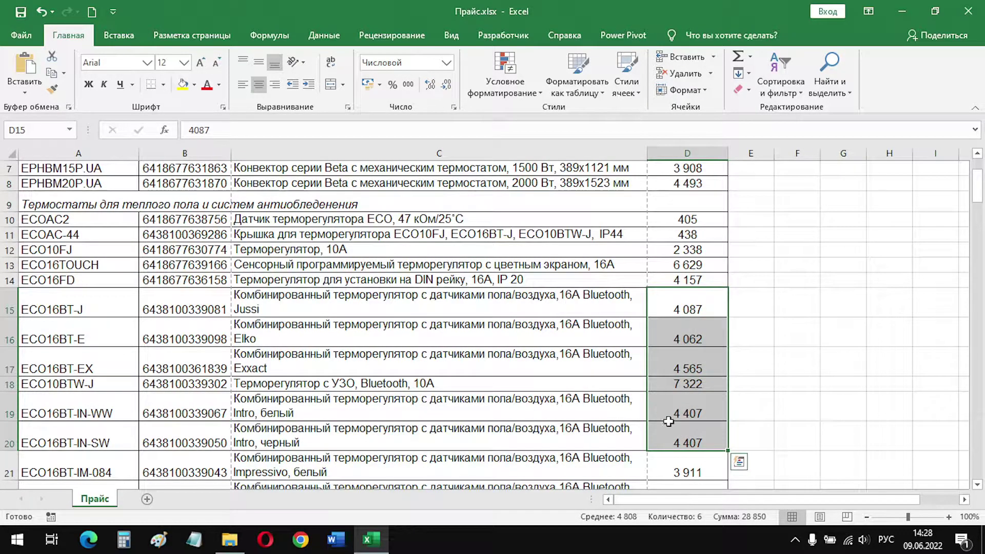
Centre columns A through D vertically and reopen the print preview.
mouse_move(78, 153)
mouse_down()
mouse_move(688, 142)
mouse_move(679, 148)
mouse_up()
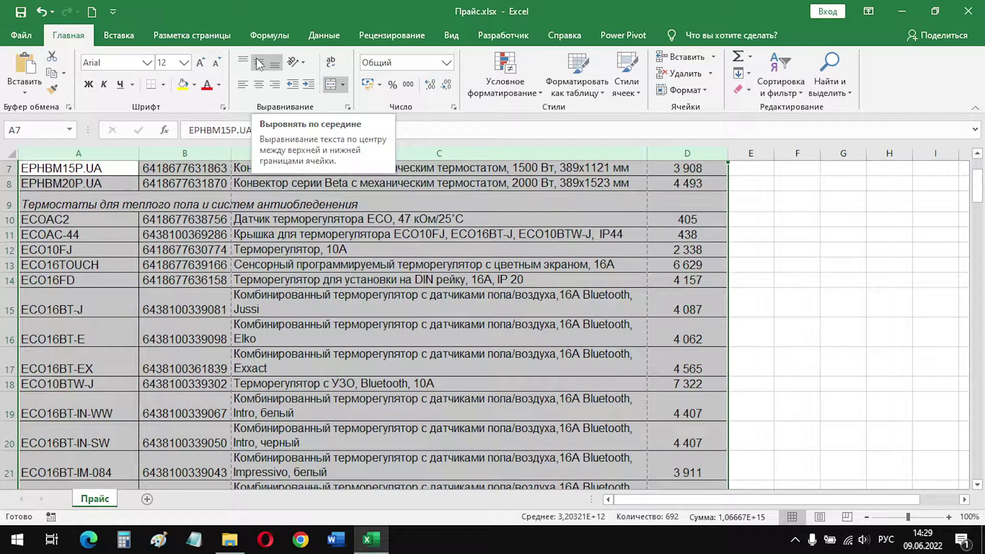
click(259, 63)
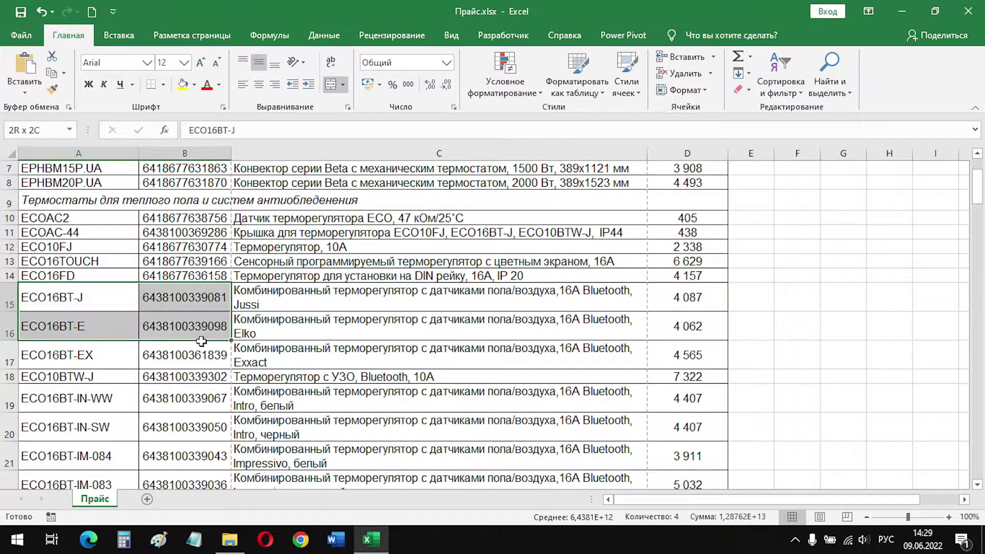
drag(104, 285, 210, 354)
scroll(210, 355, up, 2)
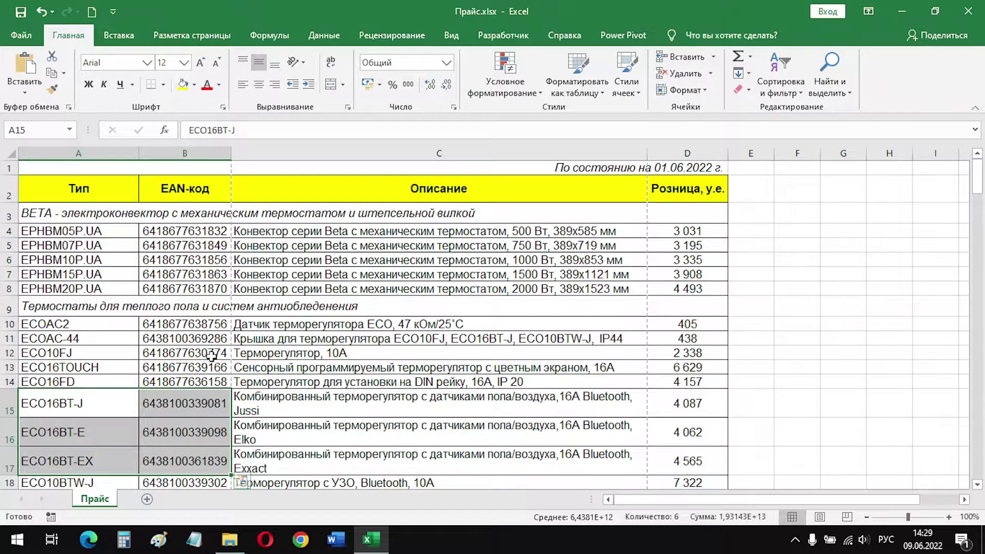
click(25, 36)
click(50, 284)
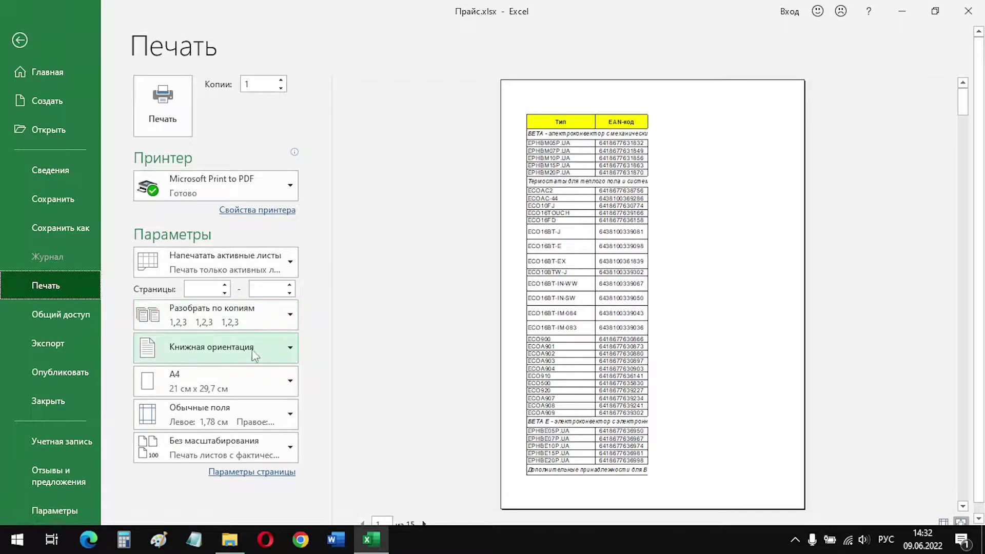
Switch the printout to Альбомная (landscape) orientation and scroll through the 14 preview pages.
click(280, 356)
click(259, 411)
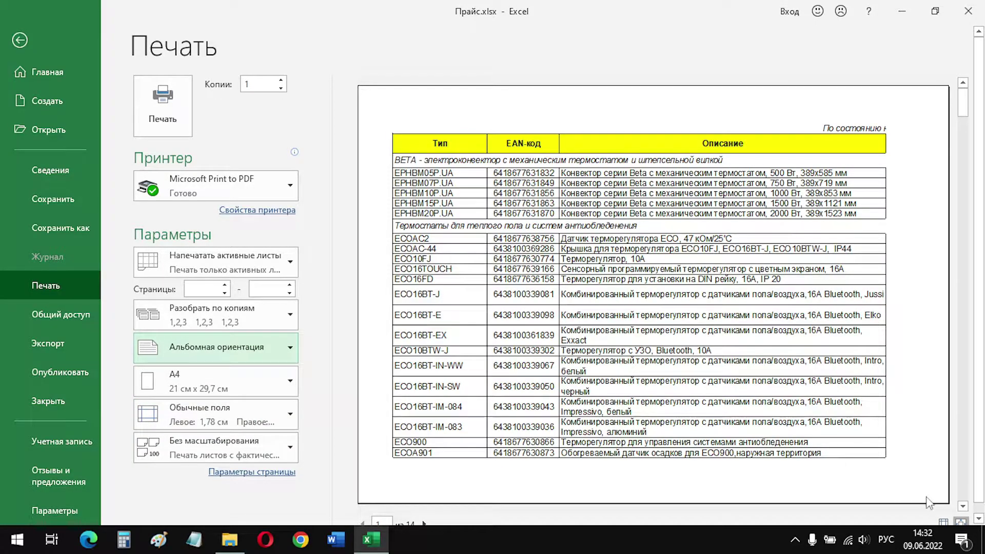
scroll(962, 510, down, 2)
scroll(962, 509, down, 1)
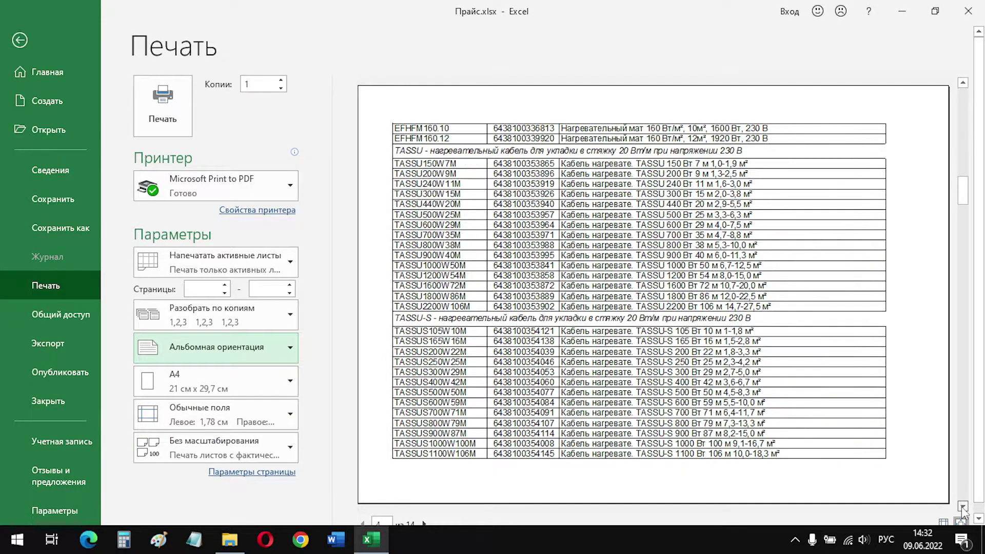
scroll(963, 509, down, 2)
scroll(963, 510, down, 1)
scroll(962, 509, down, 1)
scroll(963, 451, down, 1)
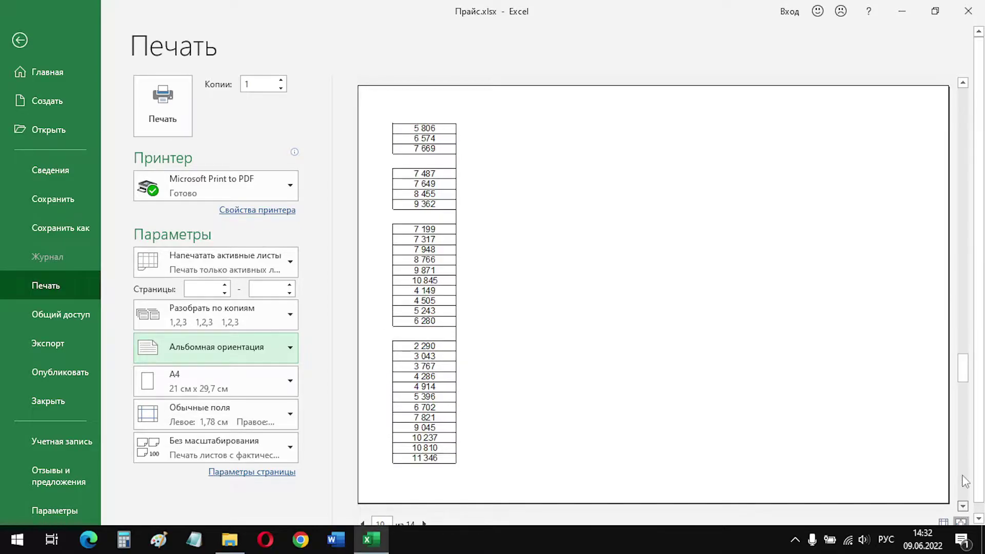
scroll(964, 389, down, 1)
drag(964, 380, 964, 101)
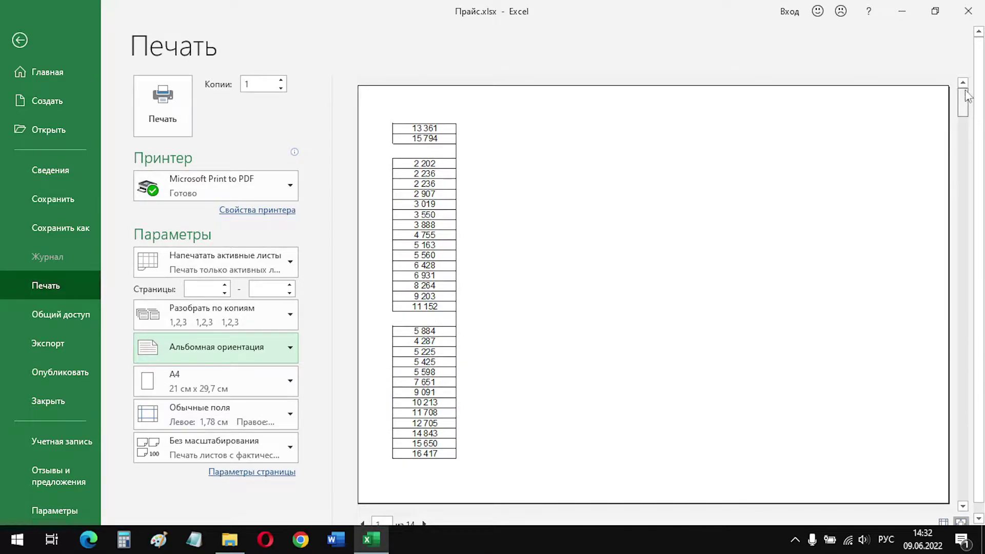
Fit all columns on one page width, then set custom scaling to 85%.
click(263, 446)
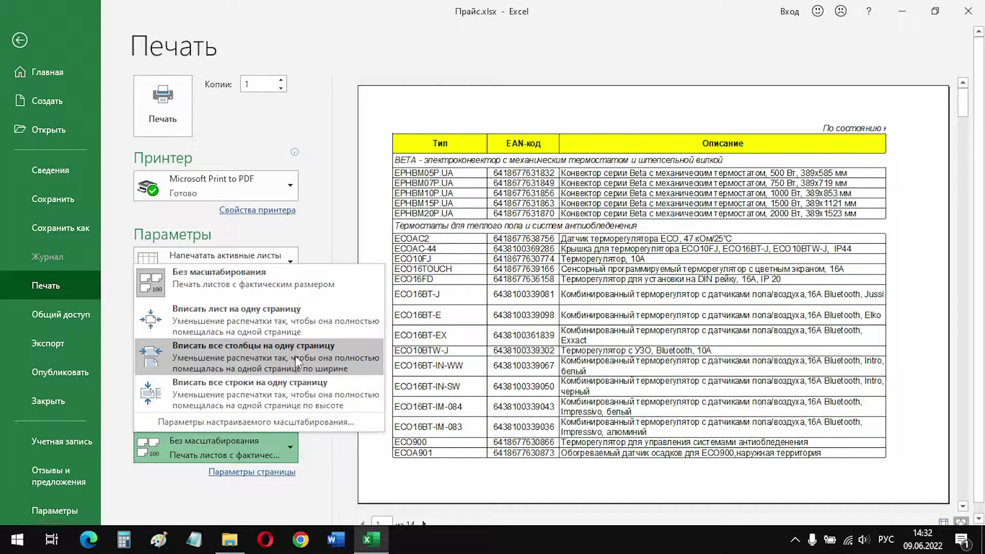
click(294, 355)
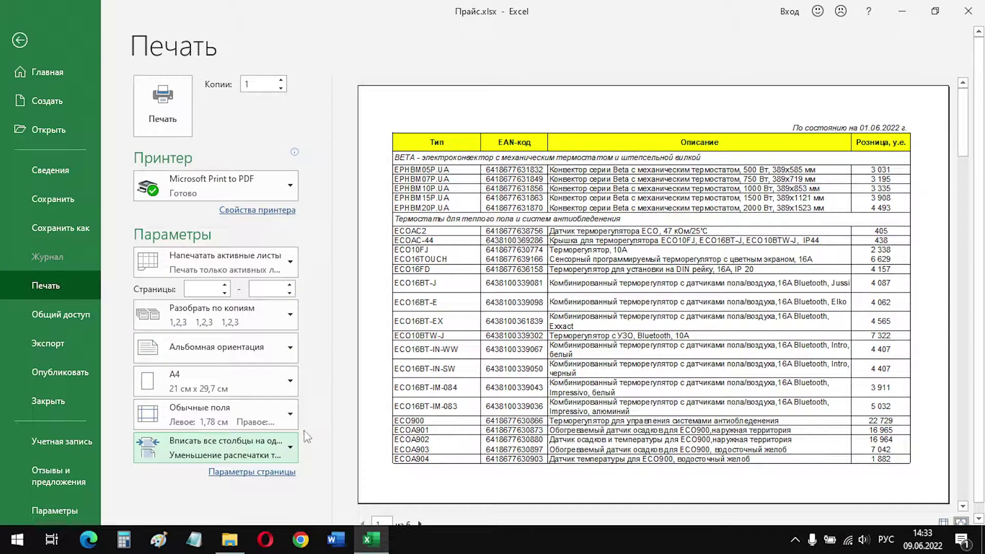
click(289, 451)
click(285, 424)
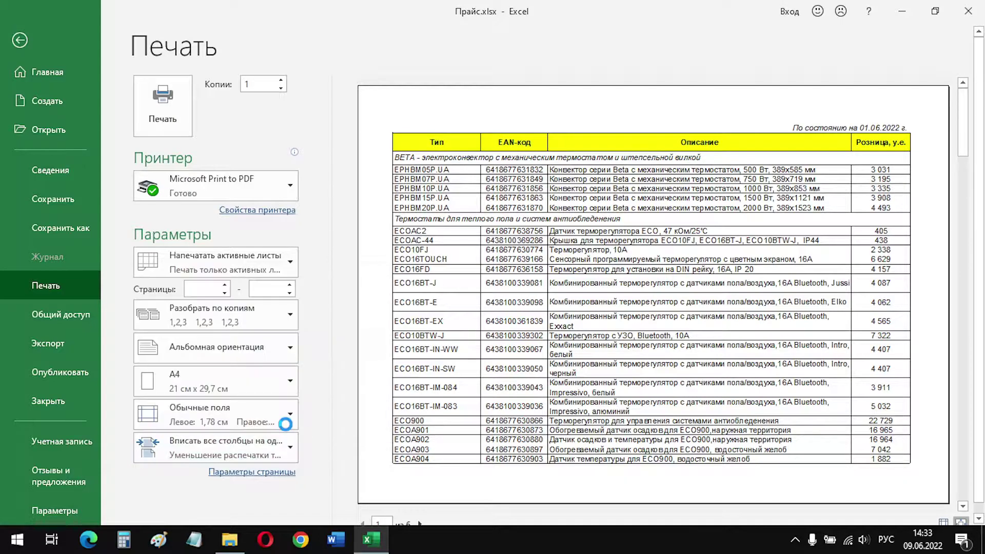
click(124, 245)
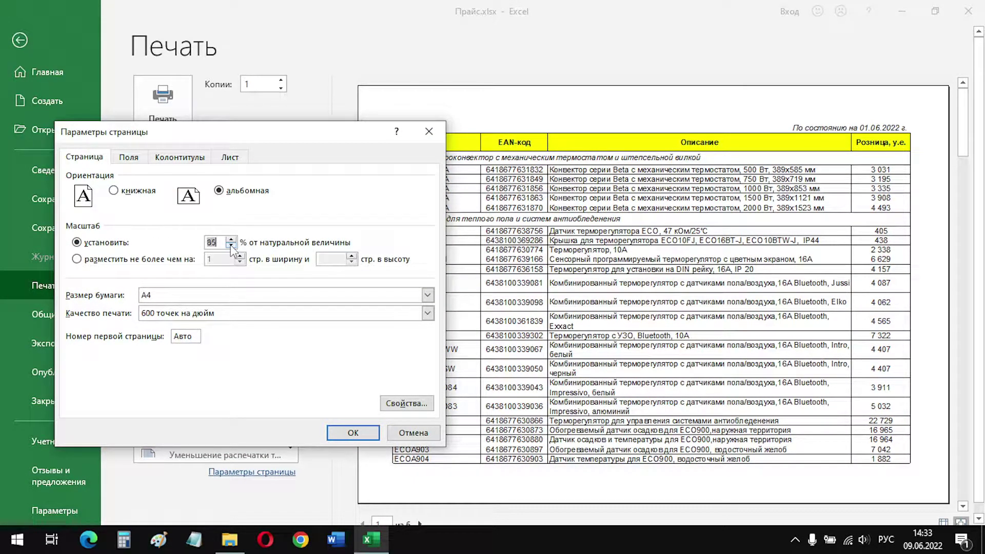
click(352, 433)
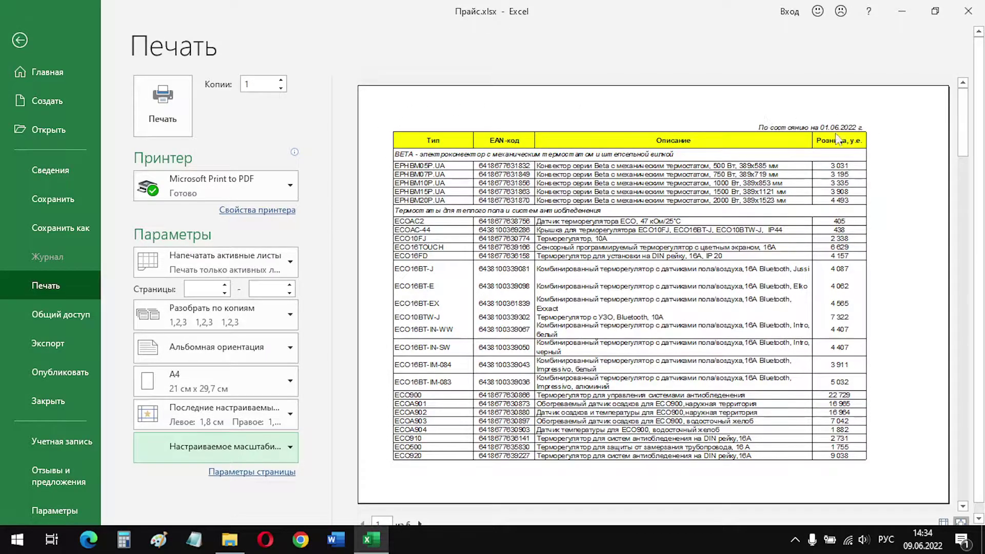
Page through the scaled preview to confirm all four columns fit on each page.
click(963, 506)
click(962, 506)
click(963, 506)
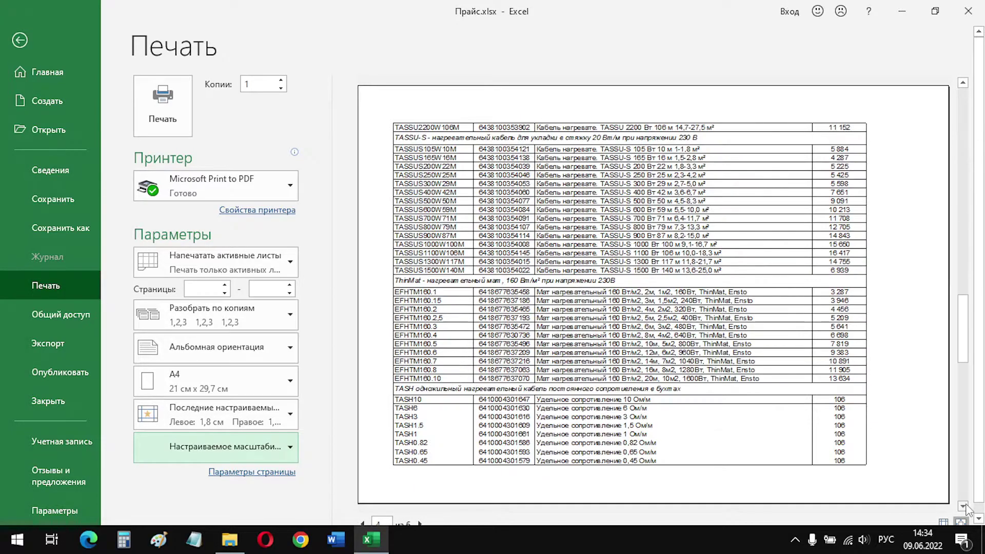
click(963, 506)
click(962, 506)
drag(961, 395, 953, 172)
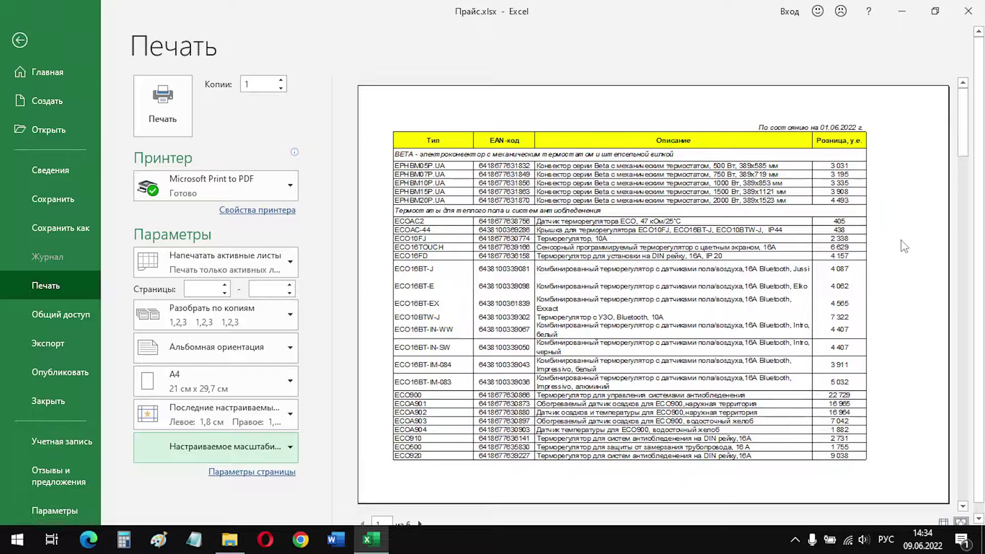
In Page Setup's Лист tab, set rows $1:$2 to repeat at the top of every page.
click(19, 40)
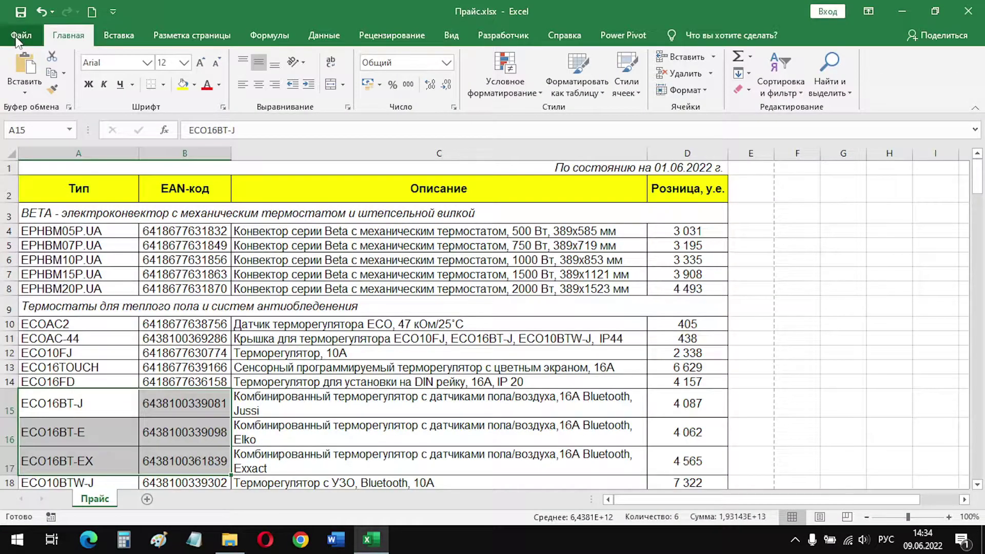
click(192, 40)
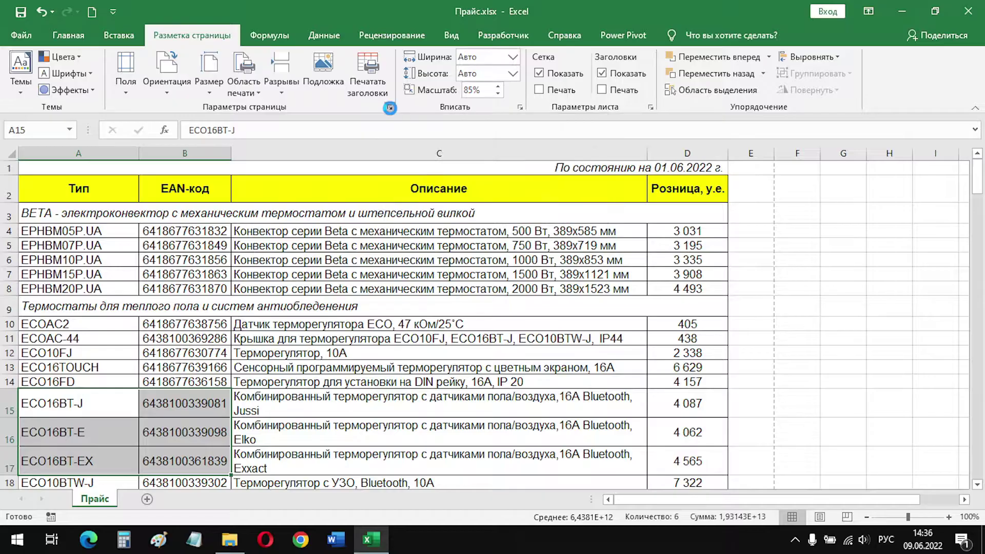
click(389, 108)
drag(336, 141, 537, 180)
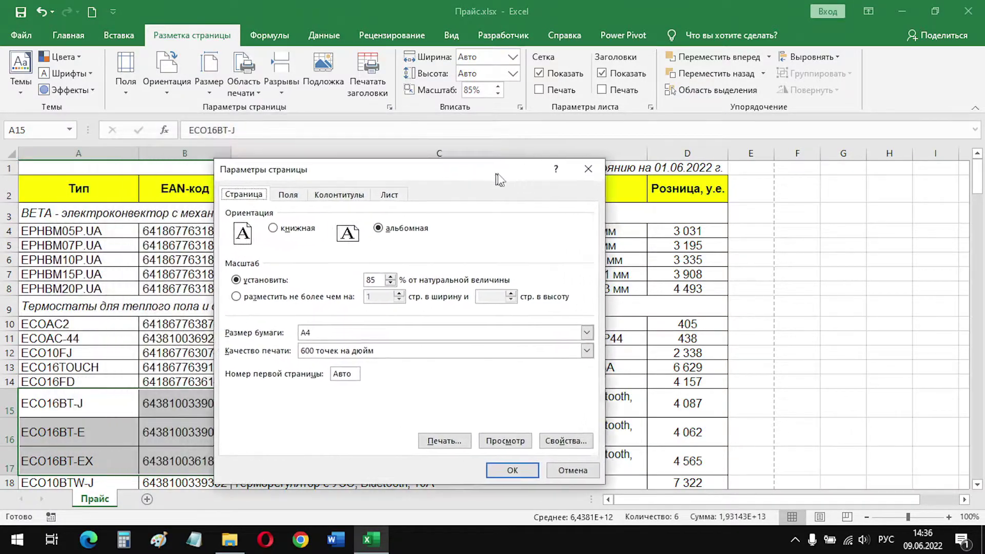
click(442, 195)
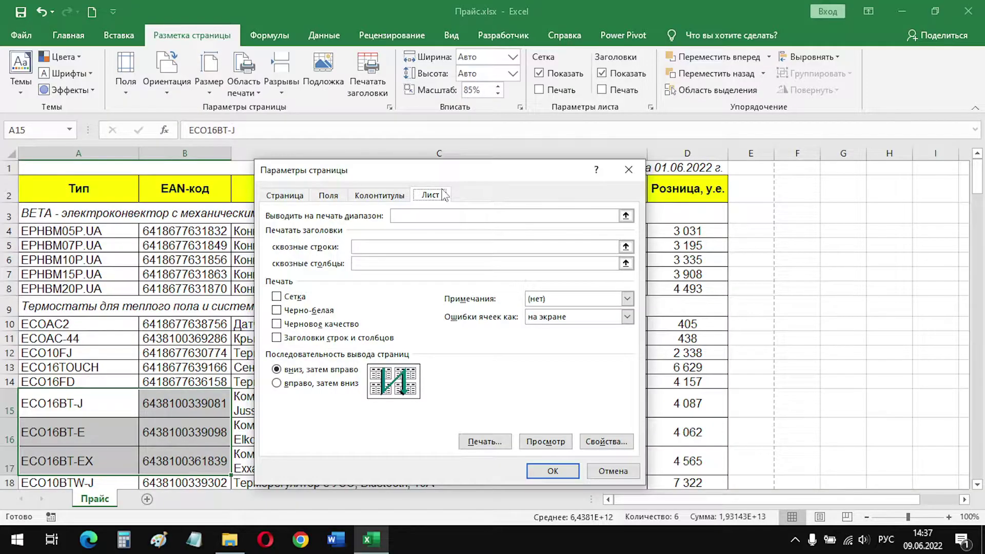
click(392, 248)
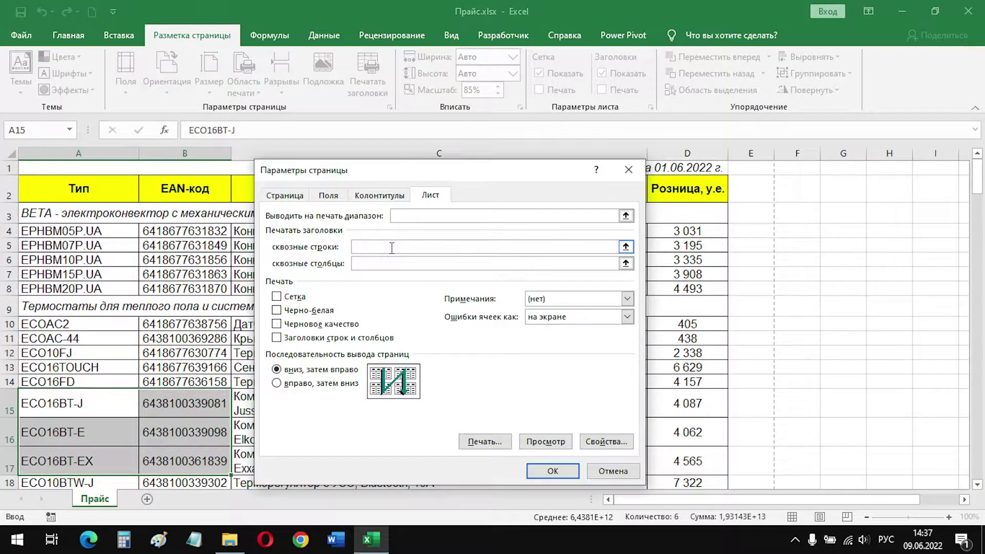
click(6, 169)
drag(7, 169, 3, 190)
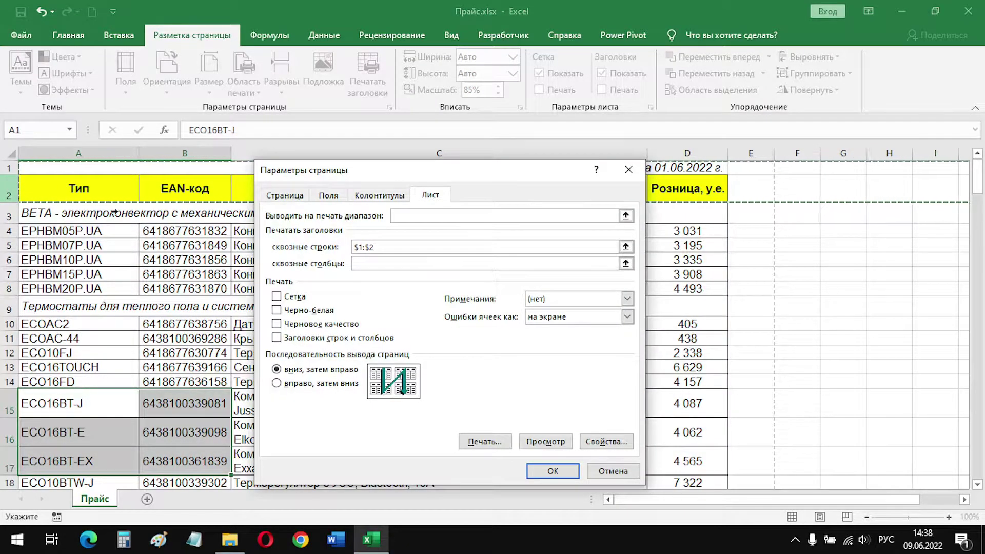
click(550, 471)
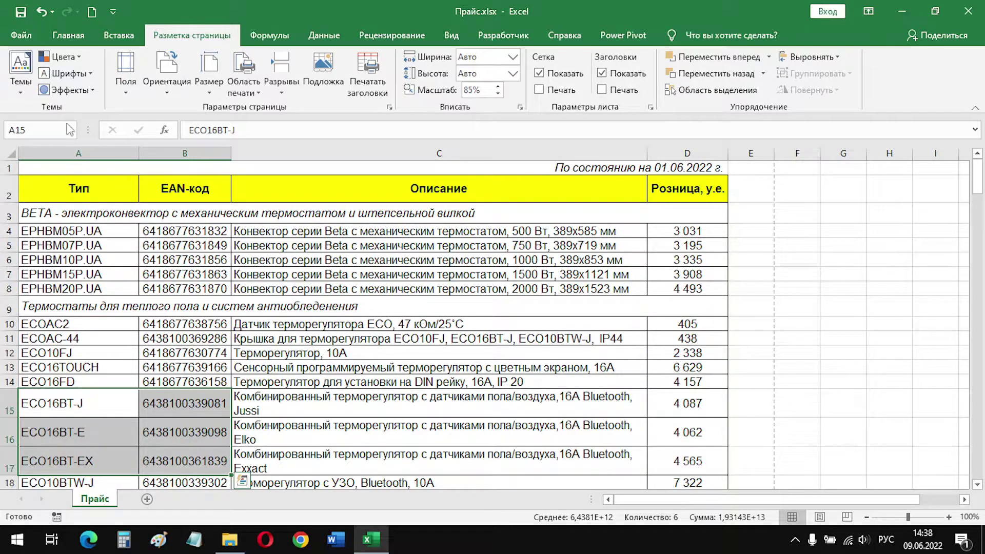
click(21, 35)
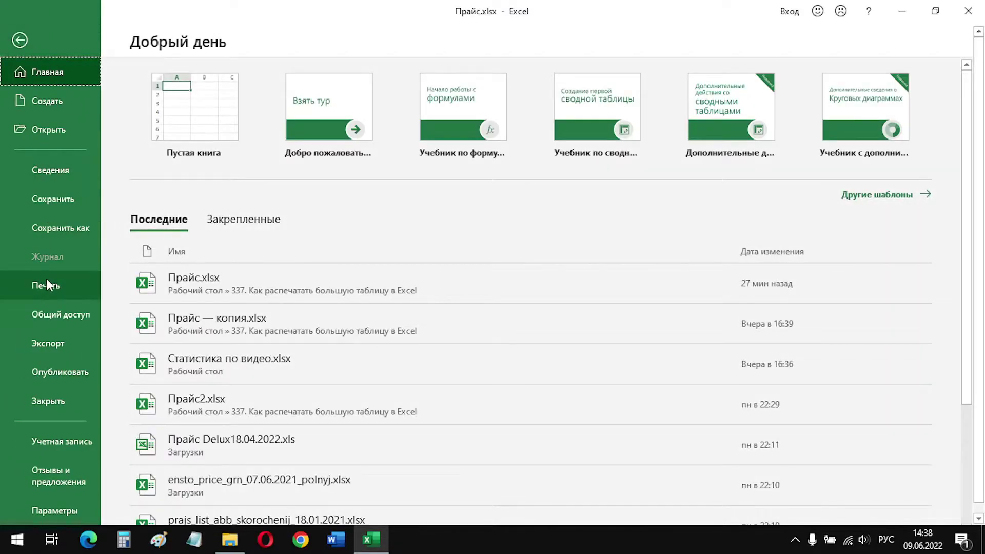
Page through all 6 print preview pages to confirm the date line and headers repeat.
click(47, 280)
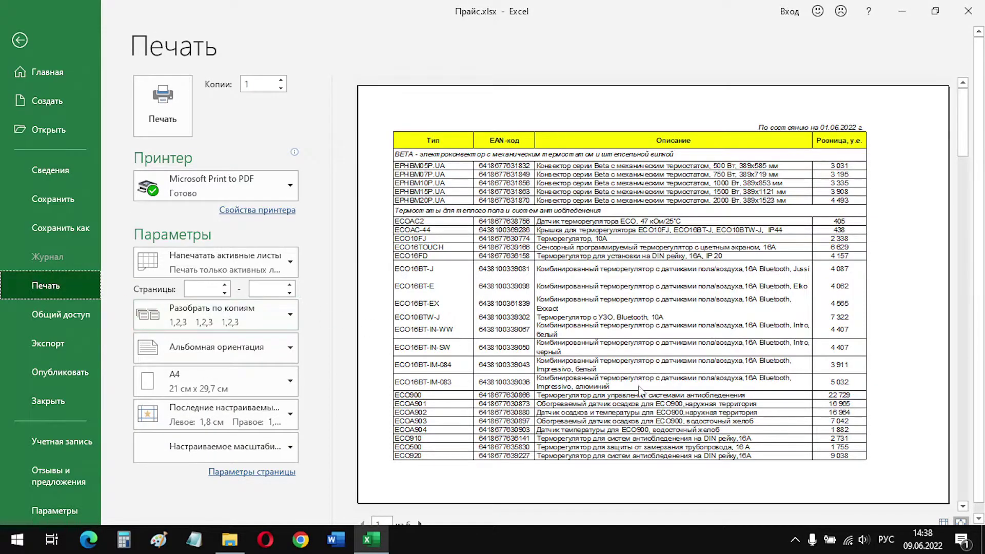
click(961, 507)
click(962, 507)
click(961, 506)
click(961, 506)
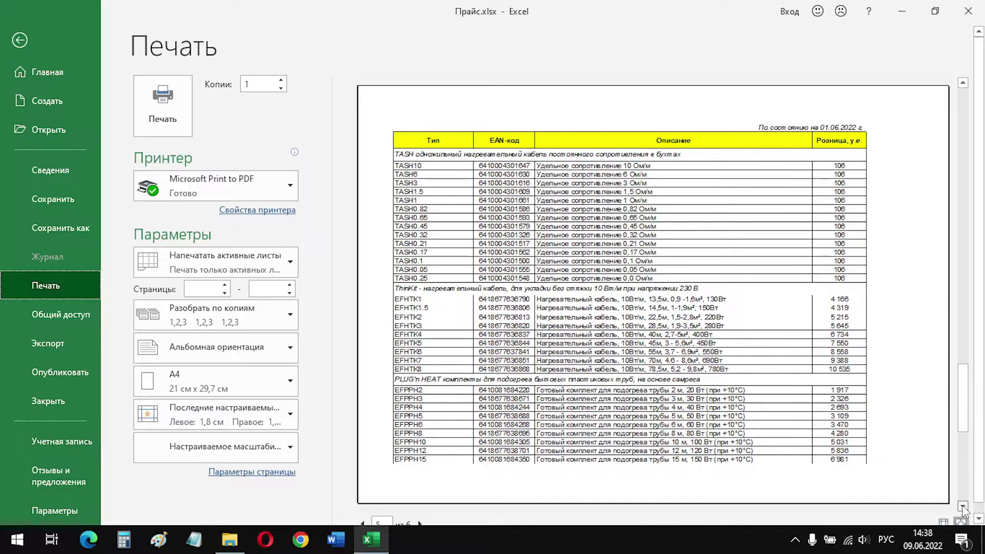
click(961, 506)
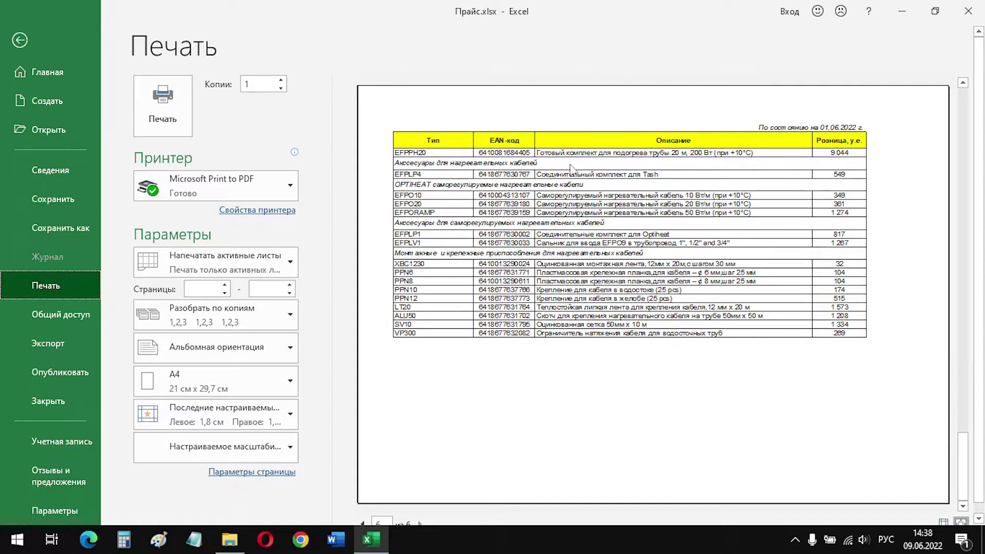
drag(962, 437, 962, 94)
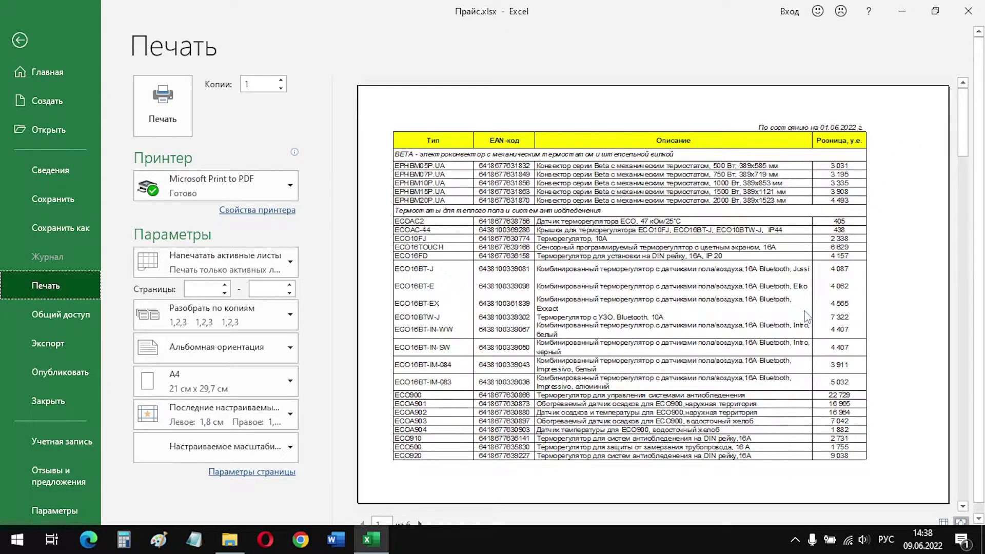